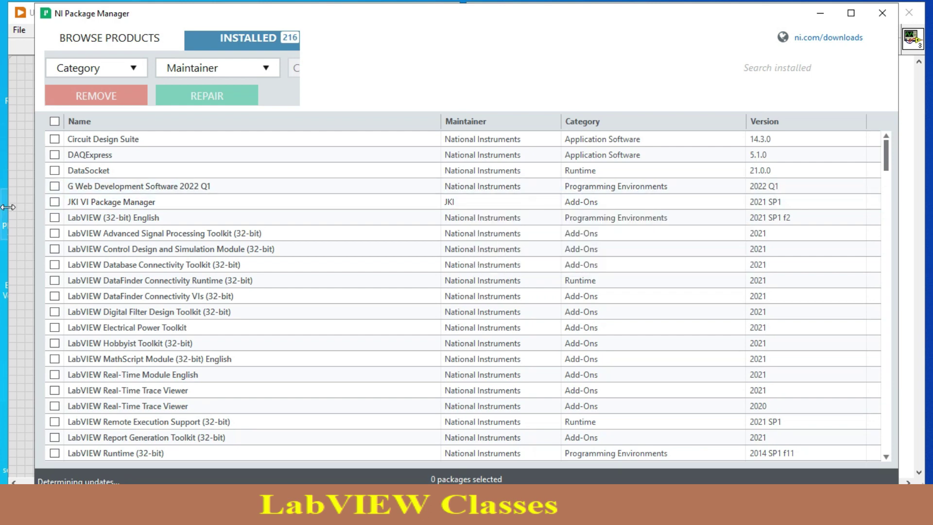
# Step: Maximize the NI Package Manager window and review the installed packages, including the DAQExpress description
pyautogui.click(850, 13)
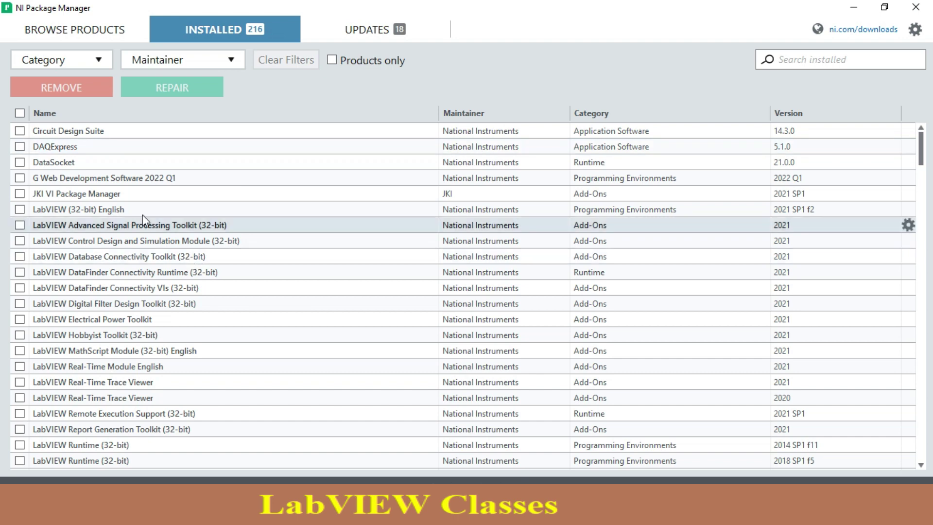
pyautogui.moveTo(75, 139)
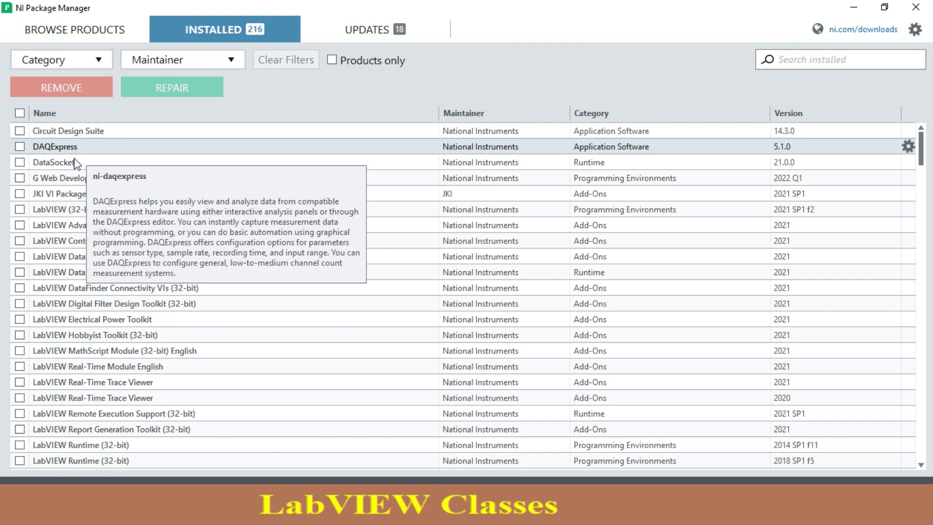
pyautogui.moveTo(74, 183)
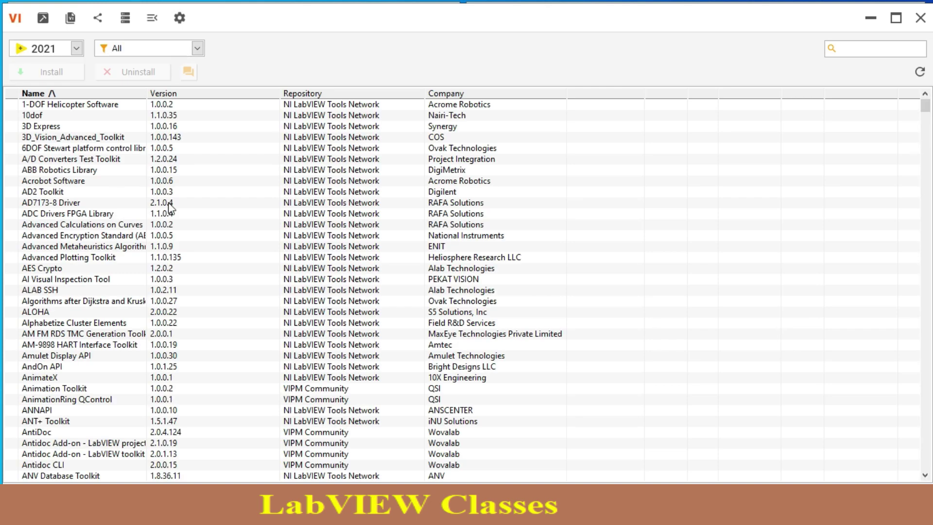
# Step: In VI Package Manager, widen the Name column and search the package list for "arduino"
pyautogui.scroll(-1, 170, 208)
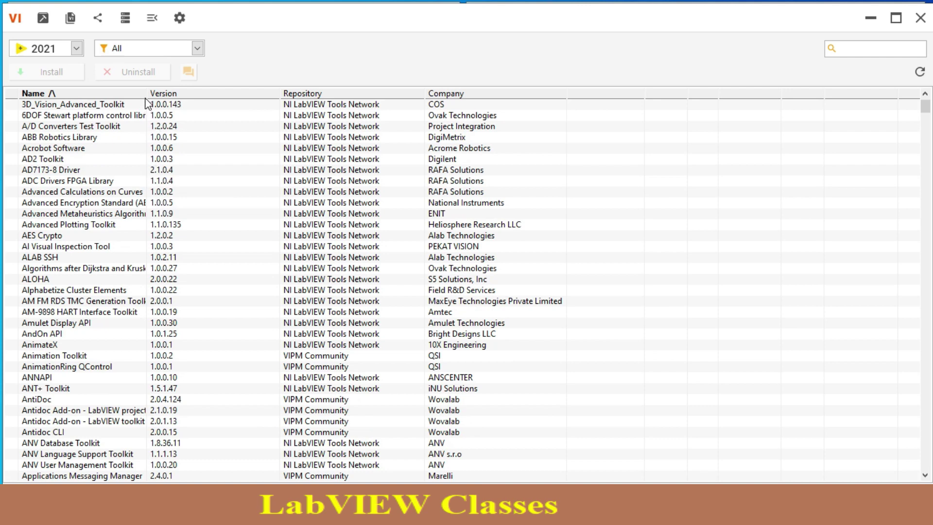
pyautogui.moveTo(146, 93); pyautogui.dragTo(257, 99)
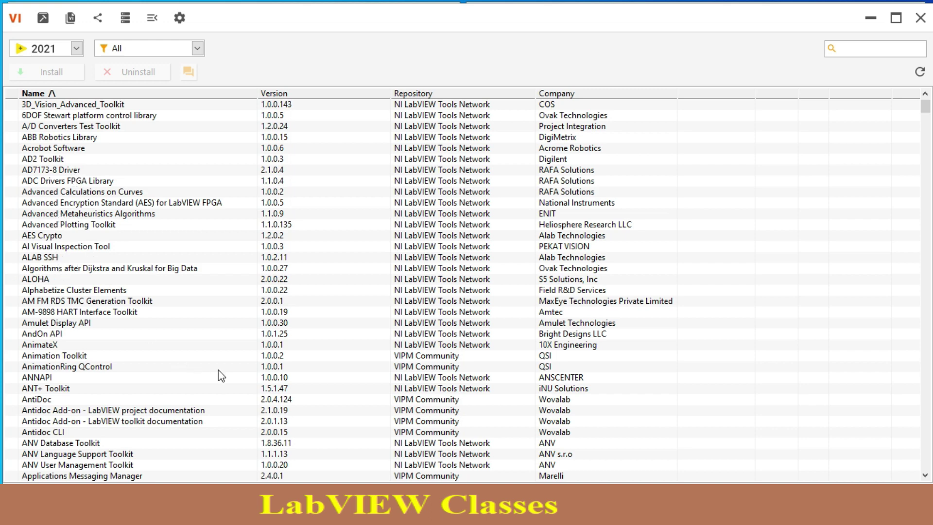
pyautogui.scroll(-2, 221, 376)
pyautogui.scroll(-3, 219, 375)
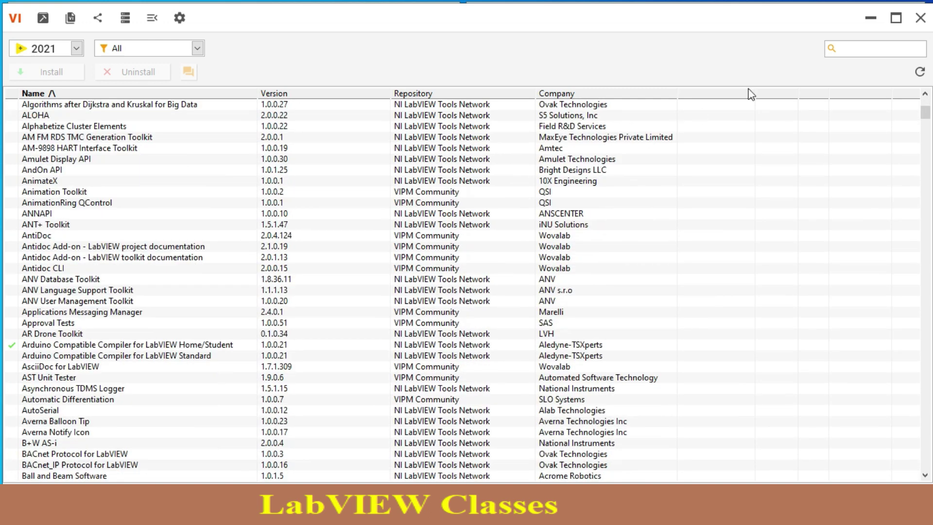
pyautogui.click(855, 49)
pyautogui.write('arduino')
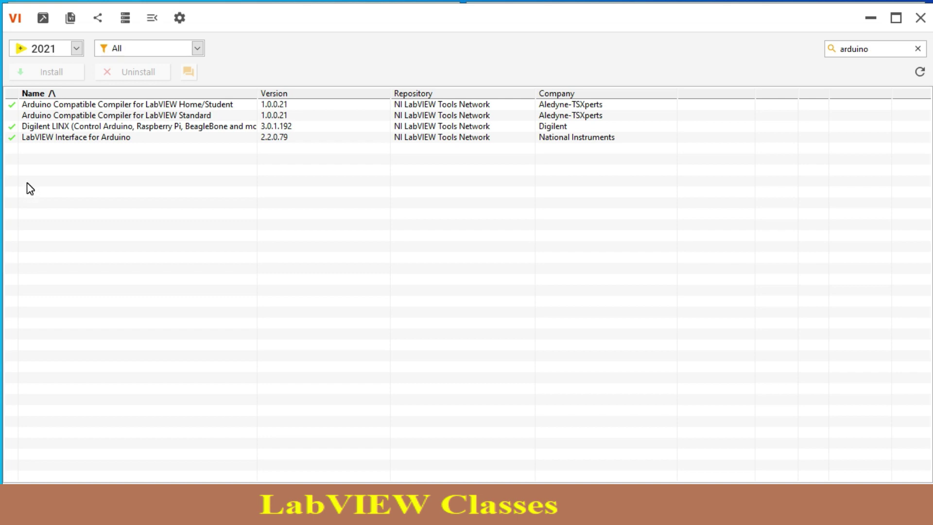
# Step: Check the LabVIEW Interface for Arduino and Digilent LINX packages, fitting the Name column to show their full names
pyautogui.click(74, 138)
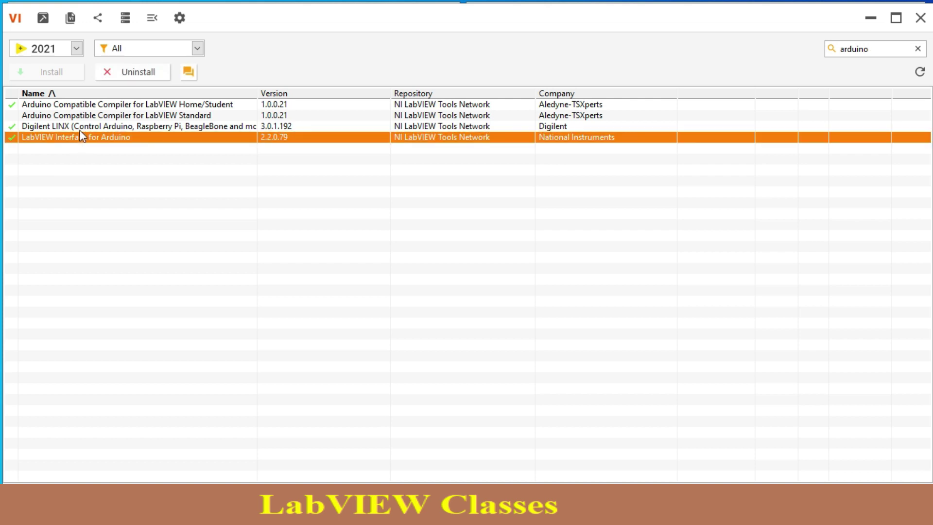
pyautogui.click(81, 130)
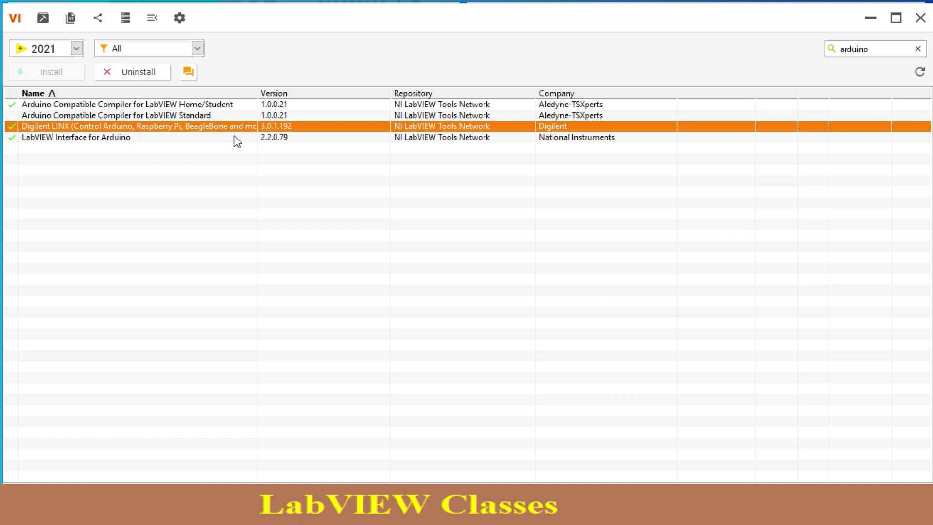
pyautogui.doubleClick(257, 93)
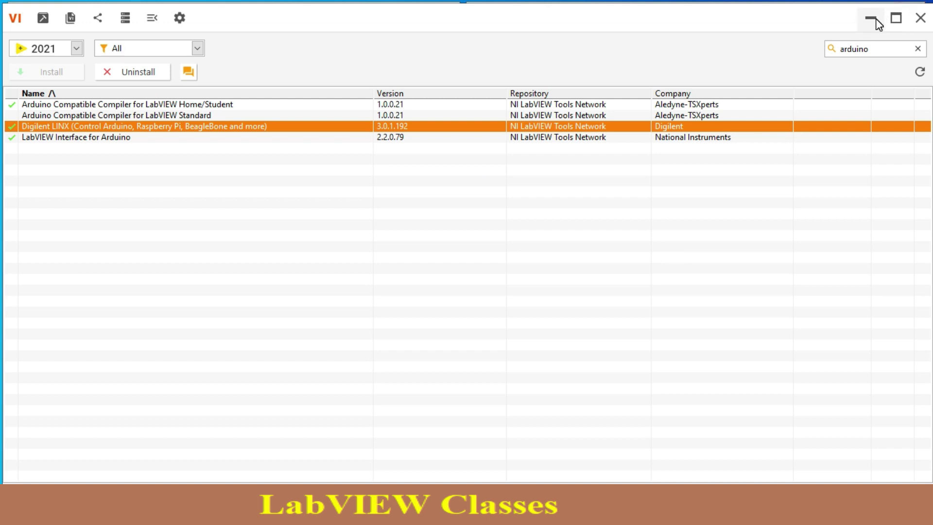
# Step: Start installing the Arduino Compatible Compiler for LabVIEW Standard package, review the planned package actions and cancel the installation
pyautogui.click(41, 116)
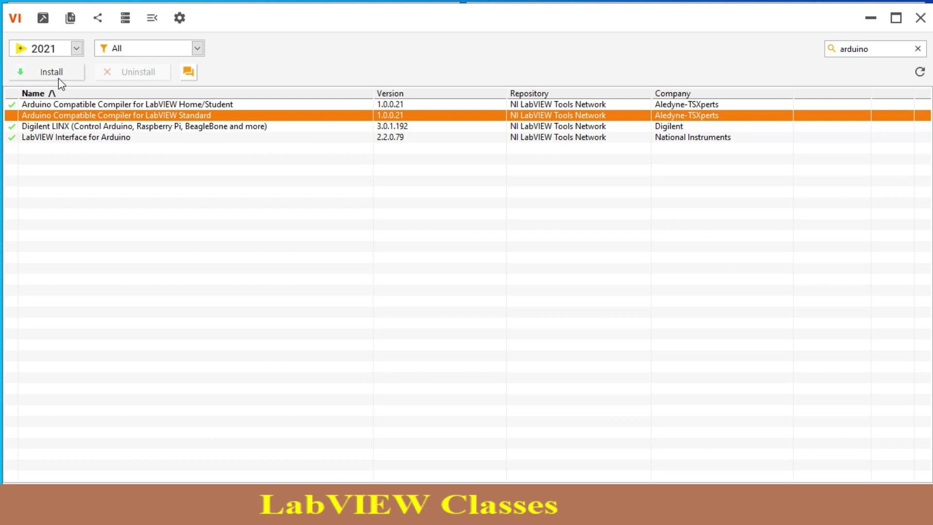
pyautogui.click(77, 48)
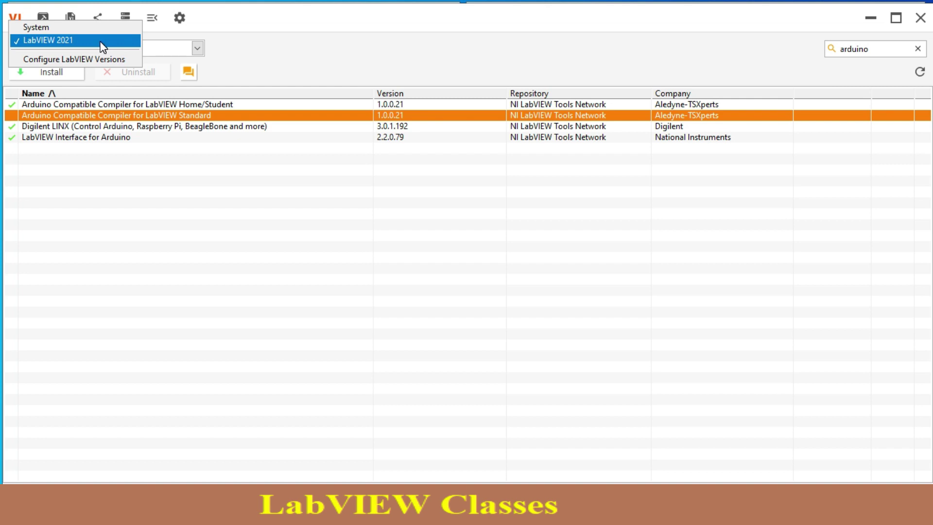
pyautogui.click(325, 86)
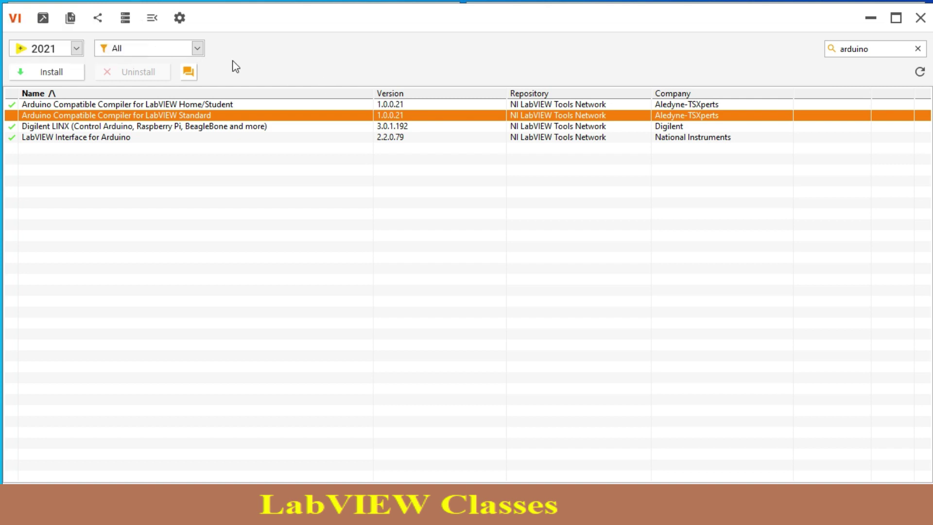
pyautogui.click(198, 50)
pyautogui.click(278, 51)
pyautogui.click(65, 80)
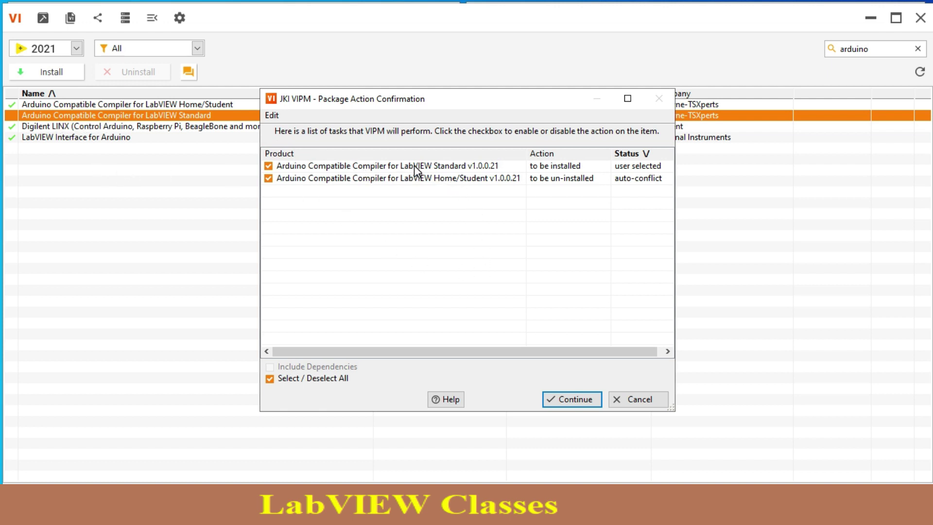
pyautogui.click(635, 398)
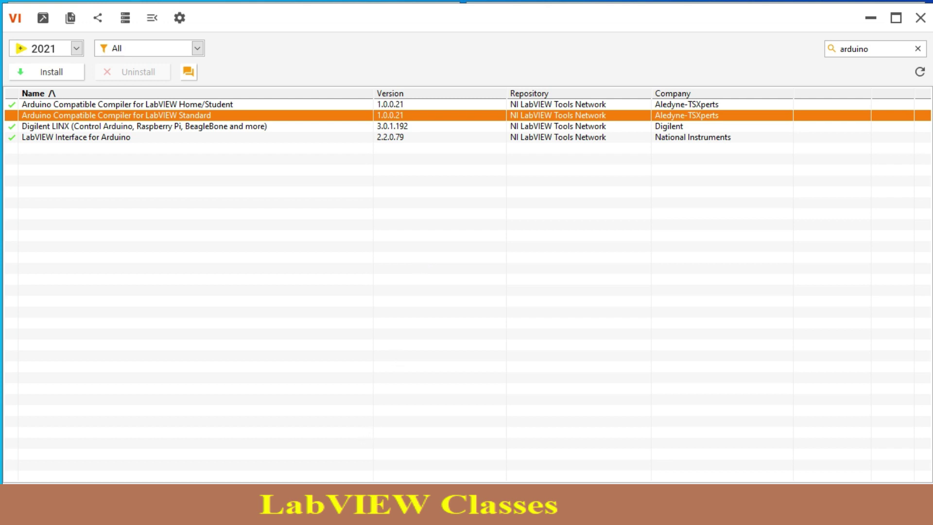
# Step: Switch to the LabVIEW block diagram, pin the MakerHub functions palette over it and open its LINX functions
pyautogui.moveTo(374, 516)
pyautogui.click(354, 443)
pyautogui.rightClick(642, 189)
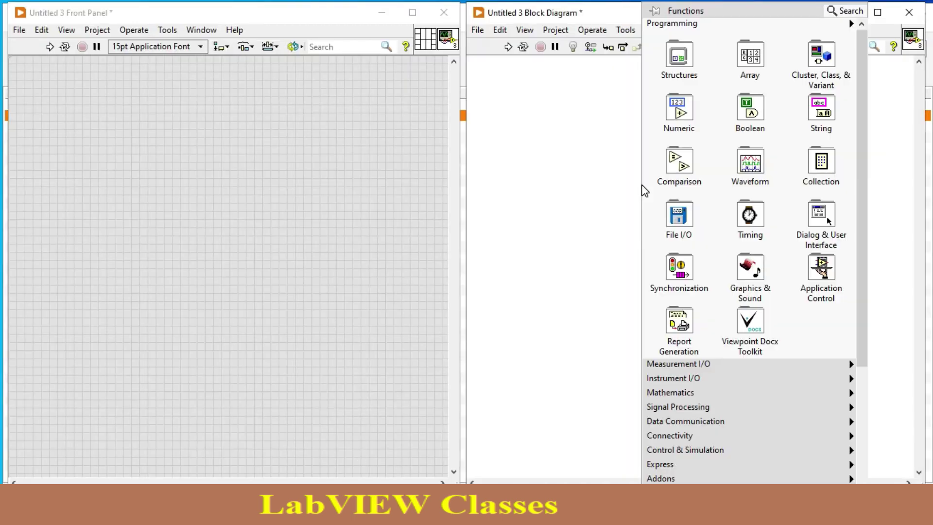
pyautogui.scroll(-1, 868, 275)
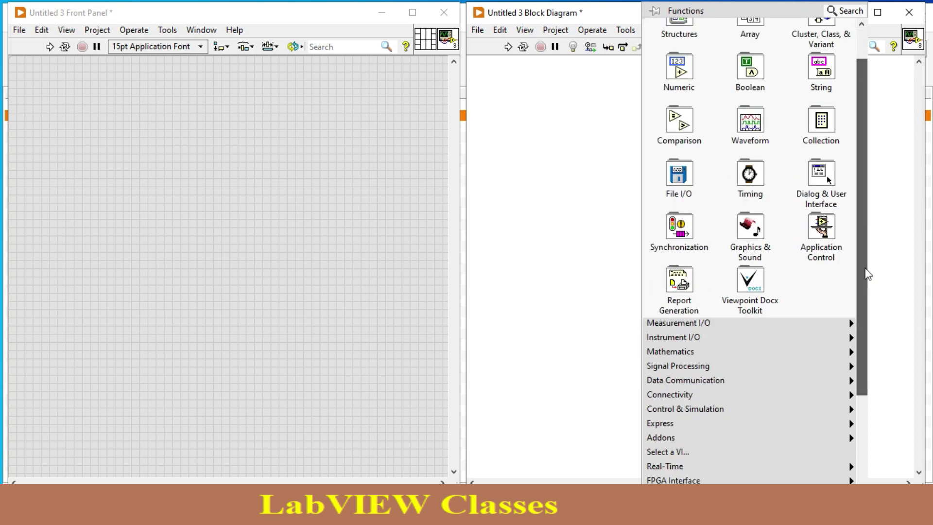
pyautogui.scroll(-3, 868, 274)
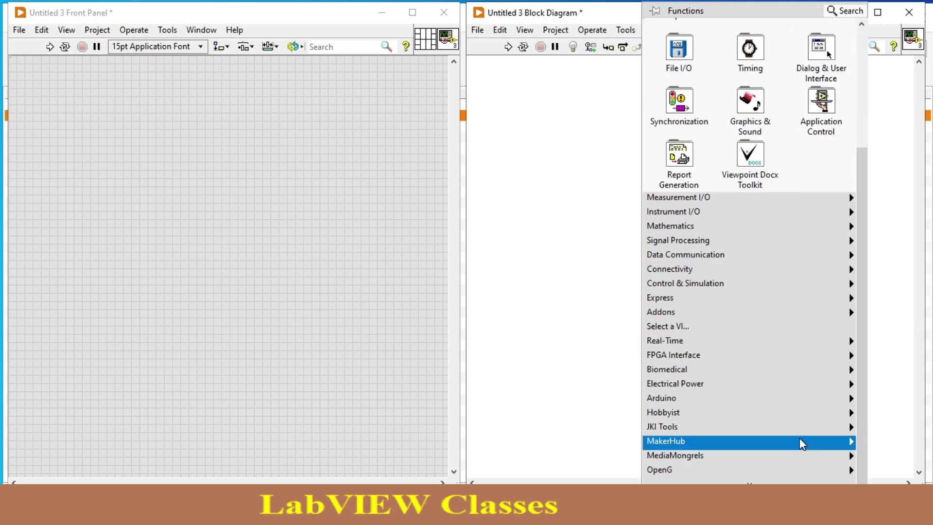
pyautogui.moveTo(802, 443)
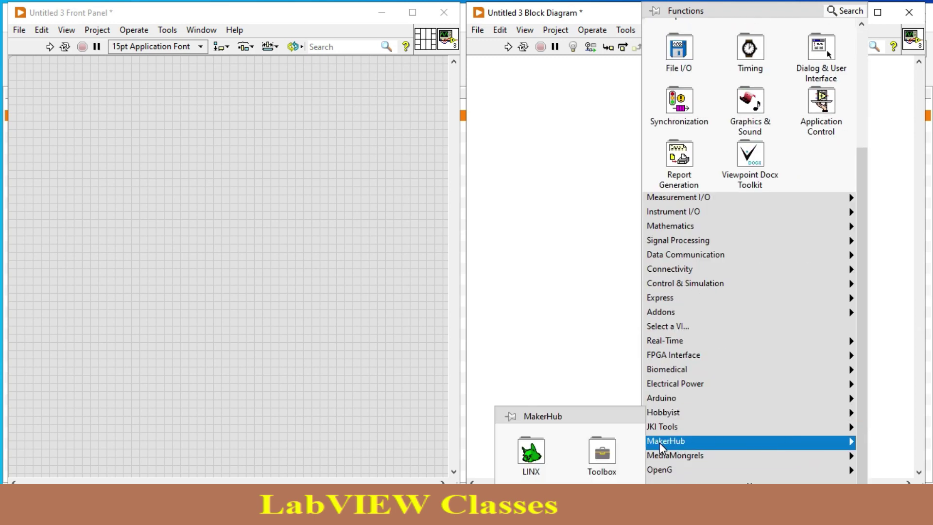
pyautogui.click(510, 416)
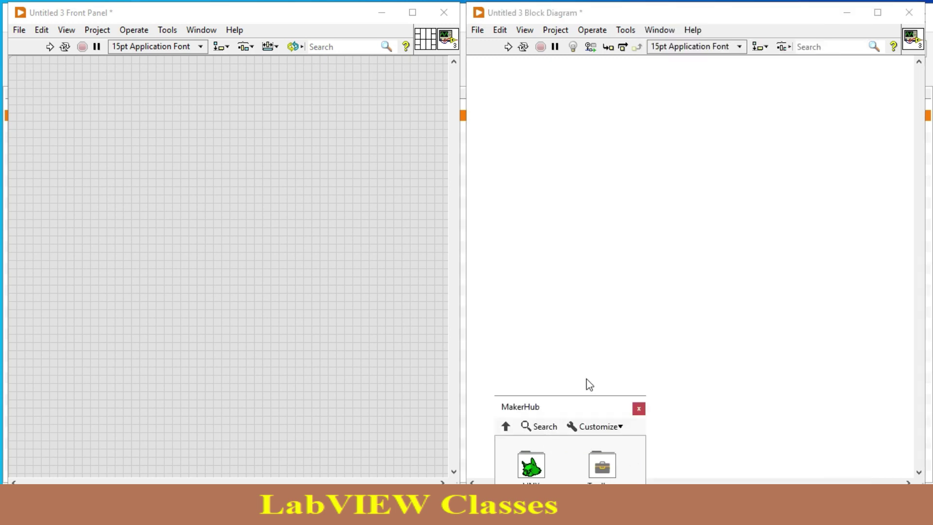
pyautogui.moveTo(563, 411); pyautogui.dragTo(777, 168)
pyautogui.click(744, 227)
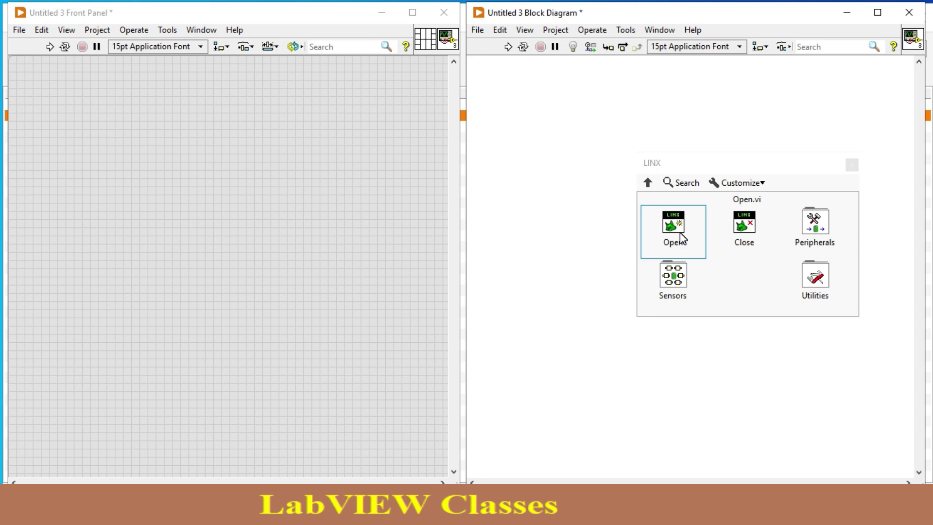
pyautogui.click(657, 233)
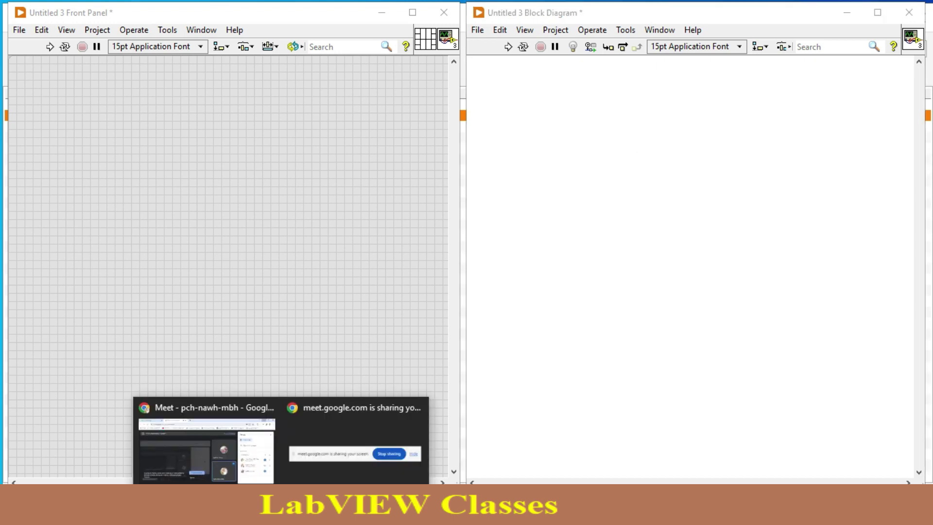
# Step: Switch to the Google Meet call, turn on the camera and minimize the browser window
pyautogui.click(240, 462)
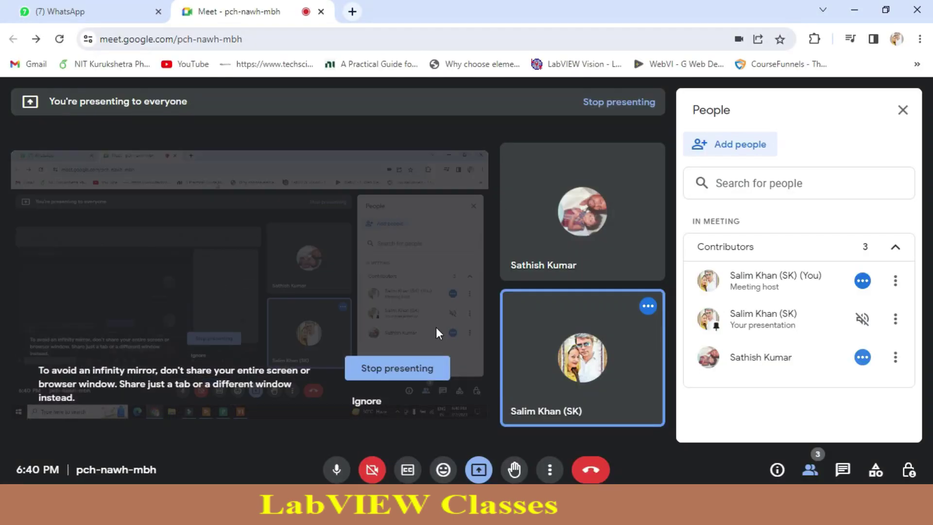
pyautogui.click(381, 473)
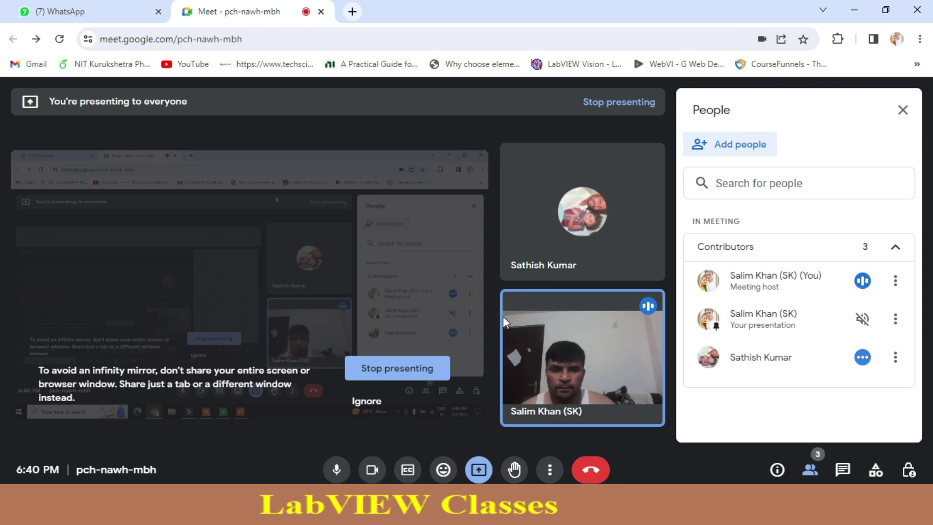
pyautogui.click(854, 18)
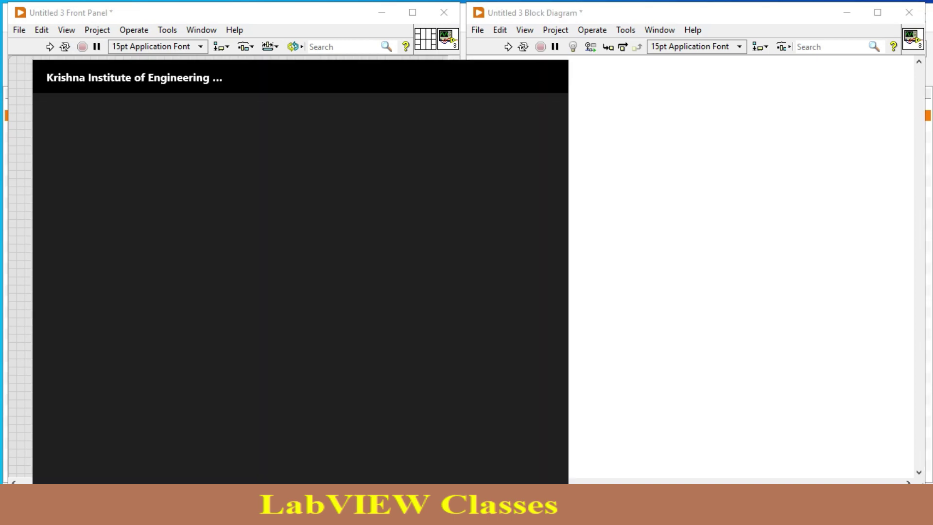
# Step: Look up the Arduino board's COM port under Ports (COM & LPT) in the Windows Device Manager, and close it
pyautogui.write('device')
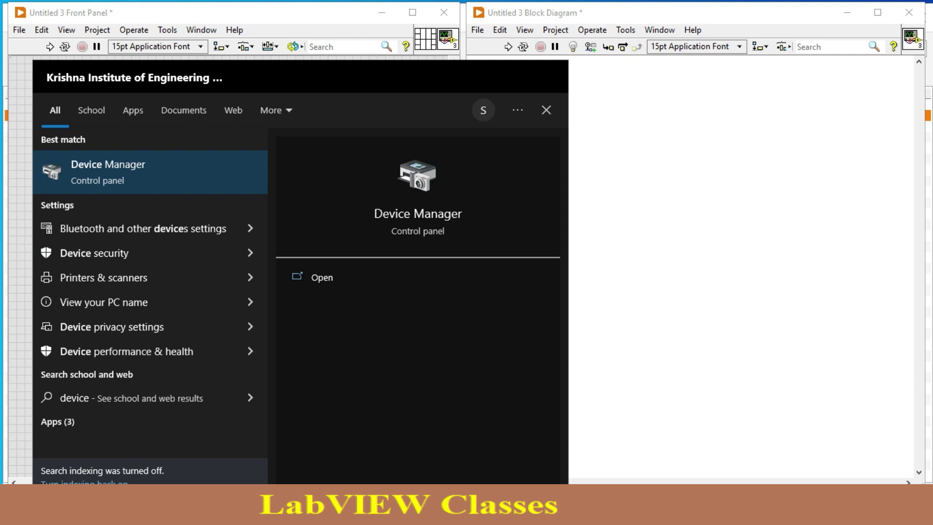
pyautogui.write(' Manager')
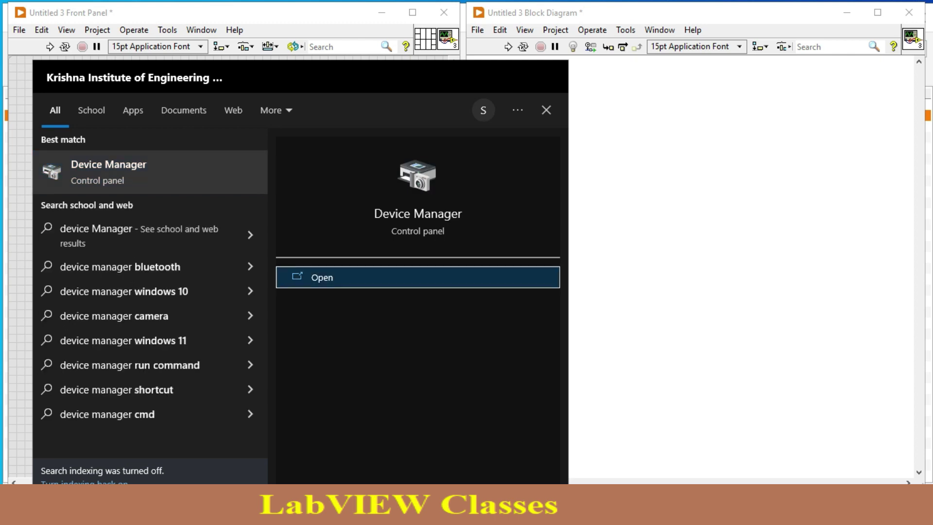
pyautogui.press('Return')
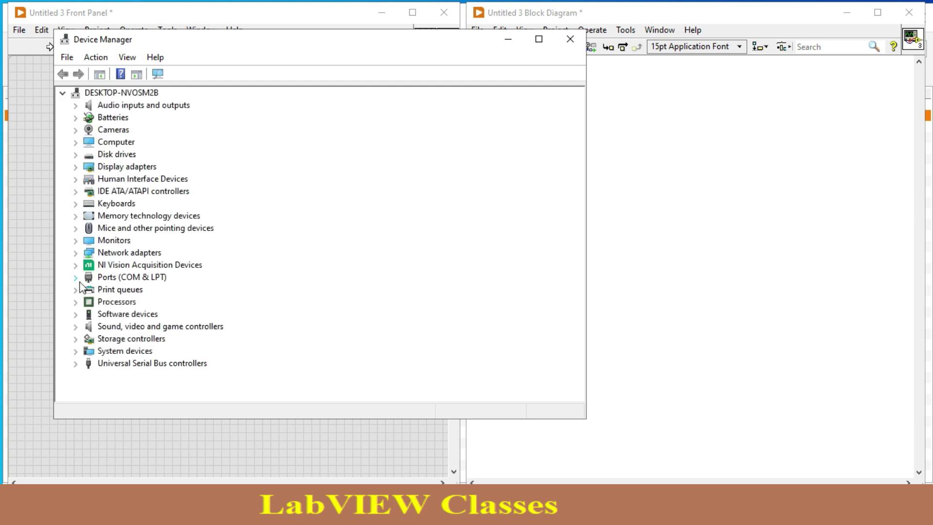
pyautogui.click(76, 277)
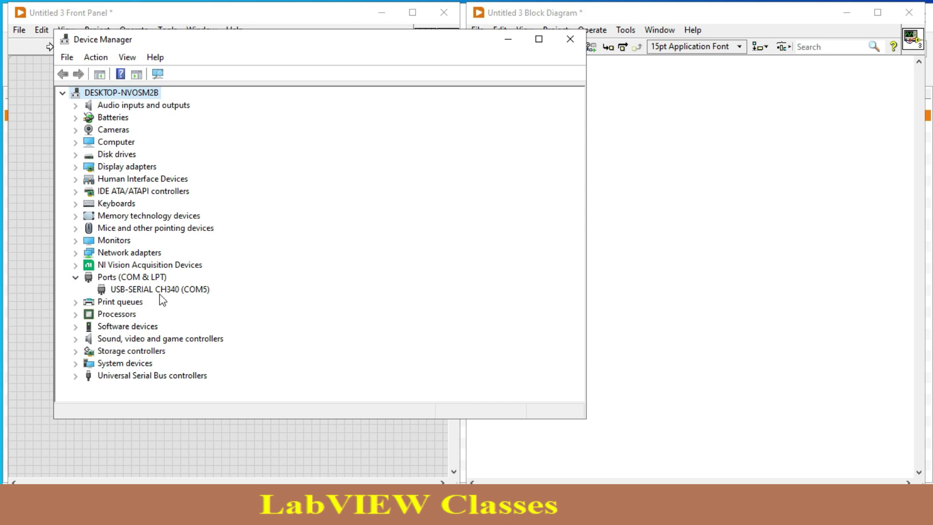
pyautogui.click(571, 39)
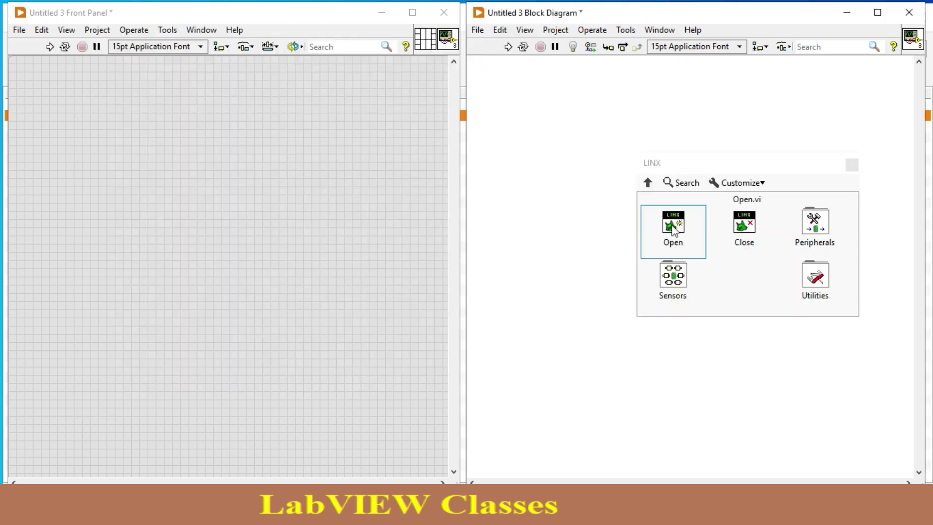
# Step: Move the LINX palette lower on the block diagram, launch the MakerHub LINX Firmware Wizard and reposition its window clear of the palette
pyautogui.moveTo(729, 171); pyautogui.dragTo(693, 341)
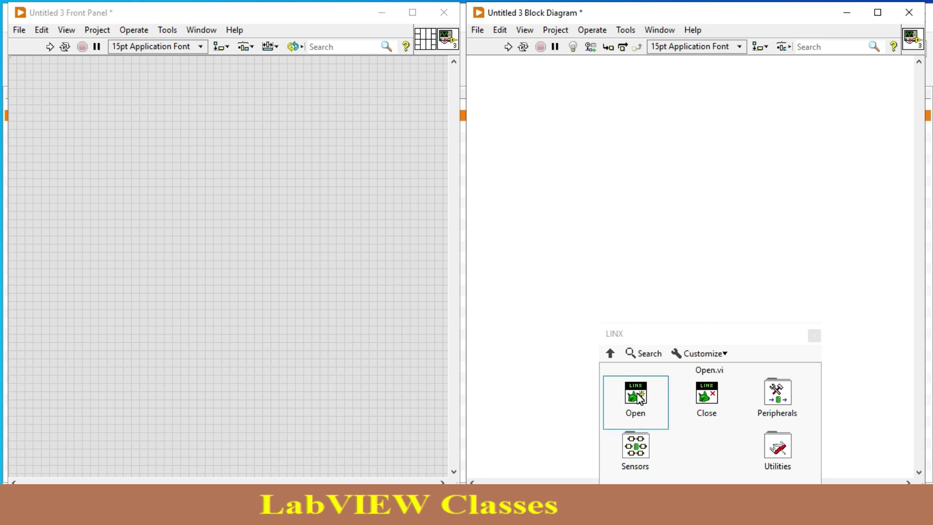
pyautogui.click(628, 31)
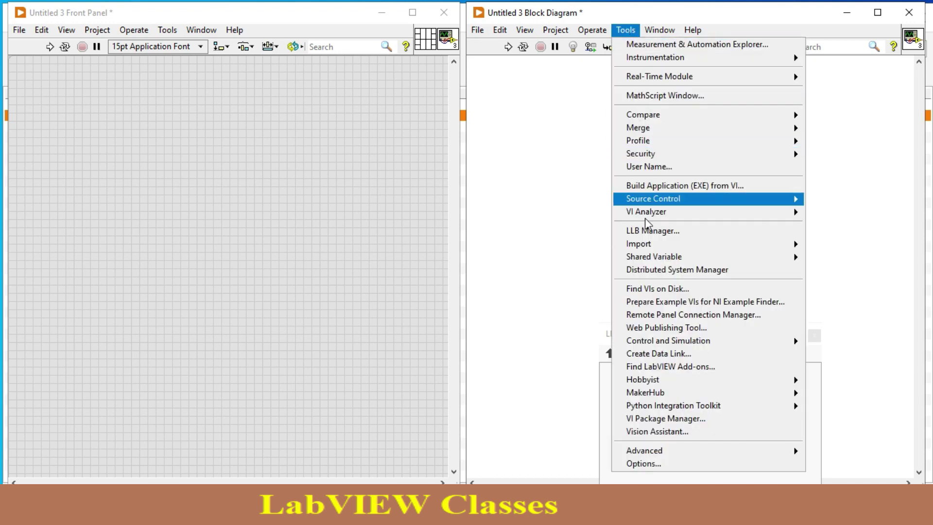
pyautogui.moveTo(670, 391)
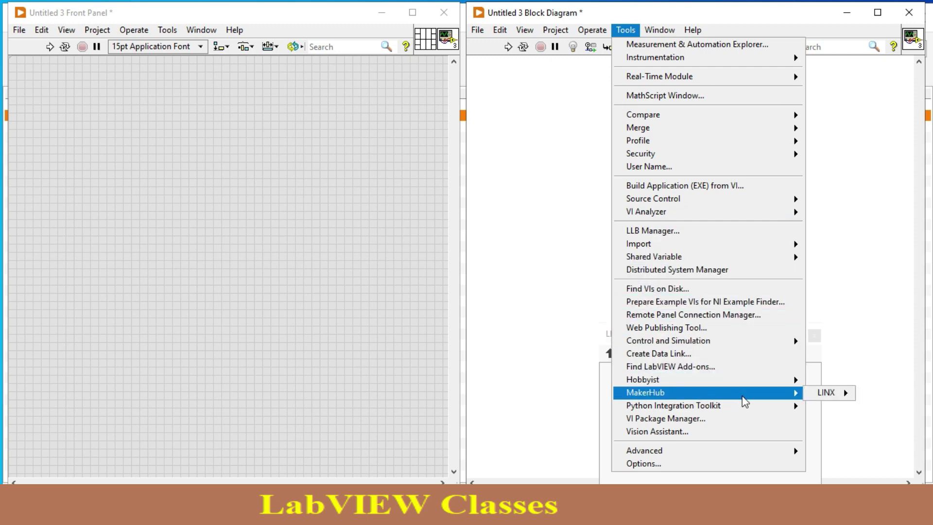
pyautogui.moveTo(843, 398)
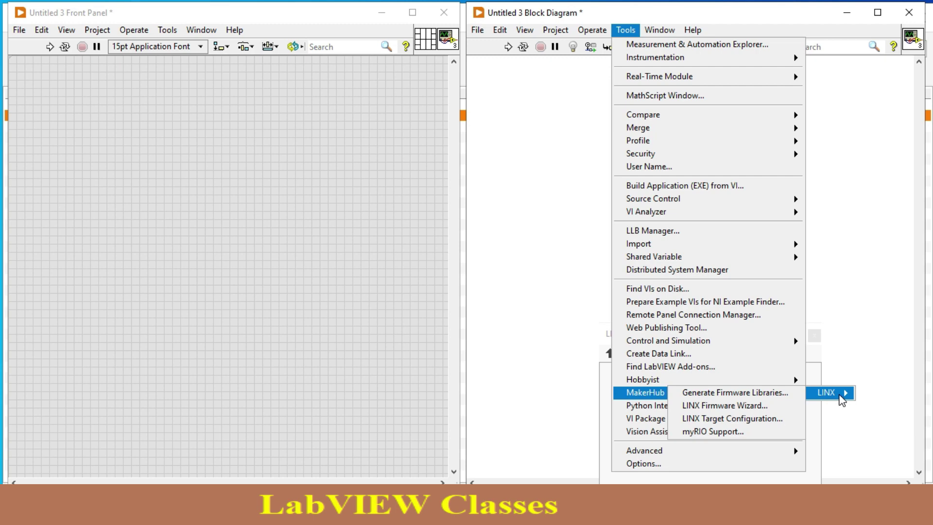
pyautogui.click(742, 407)
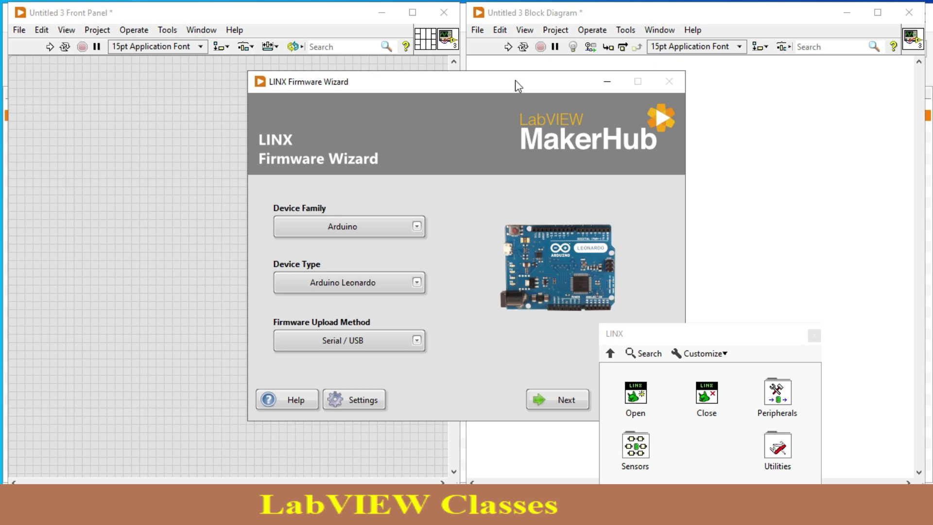
pyautogui.moveTo(516, 82); pyautogui.dragTo(377, 64)
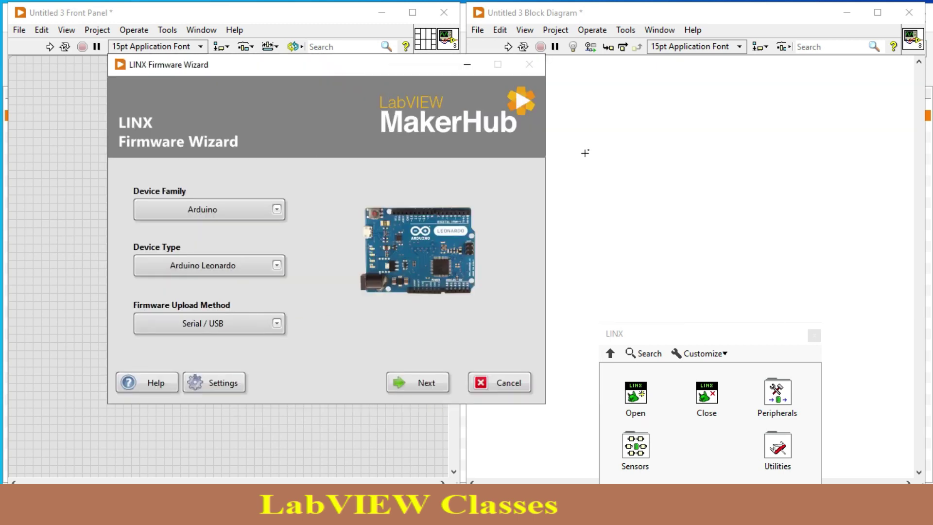